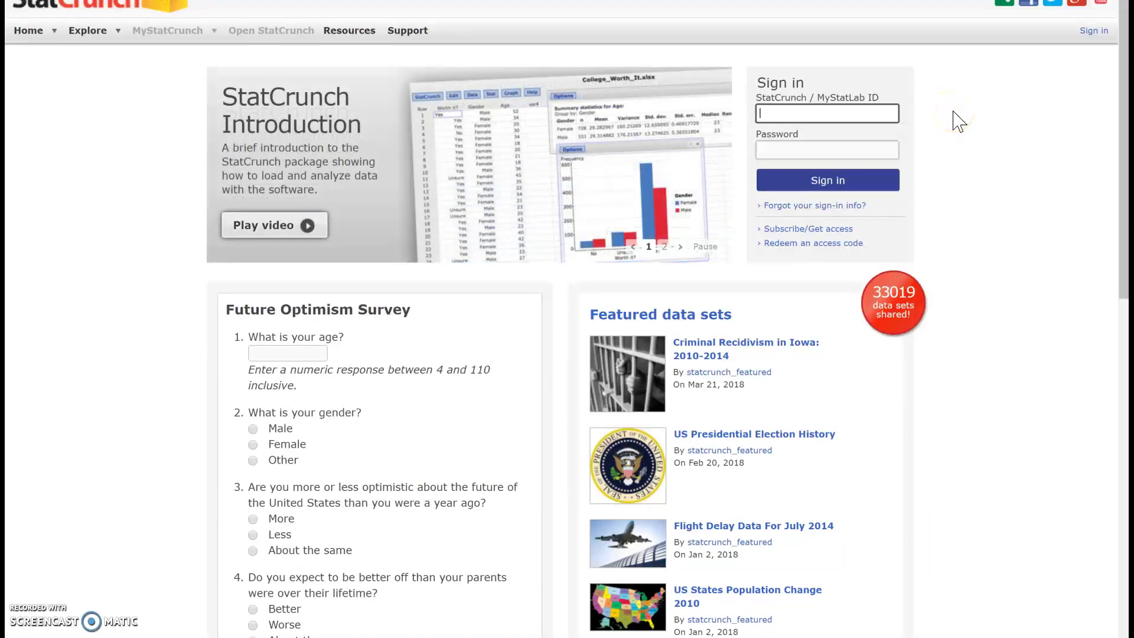
Step: Sign in to StatCrunch with the account ID and password, reaching a blank data table
click(1020, 117)
text(jubern)
key(Down)
key(Return)
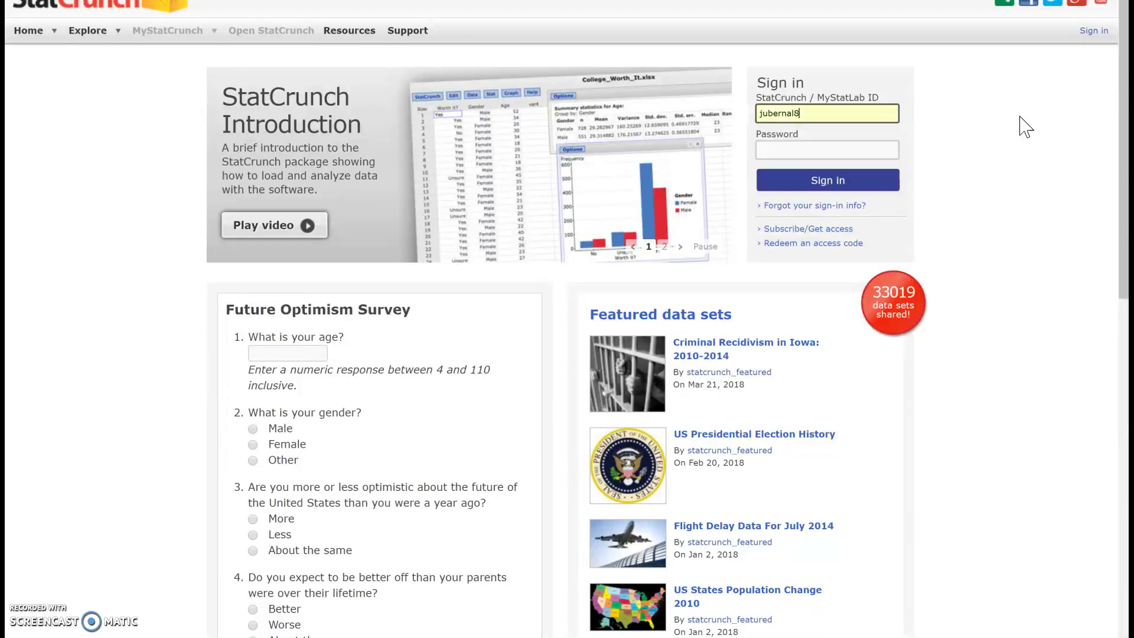
key(Tab)
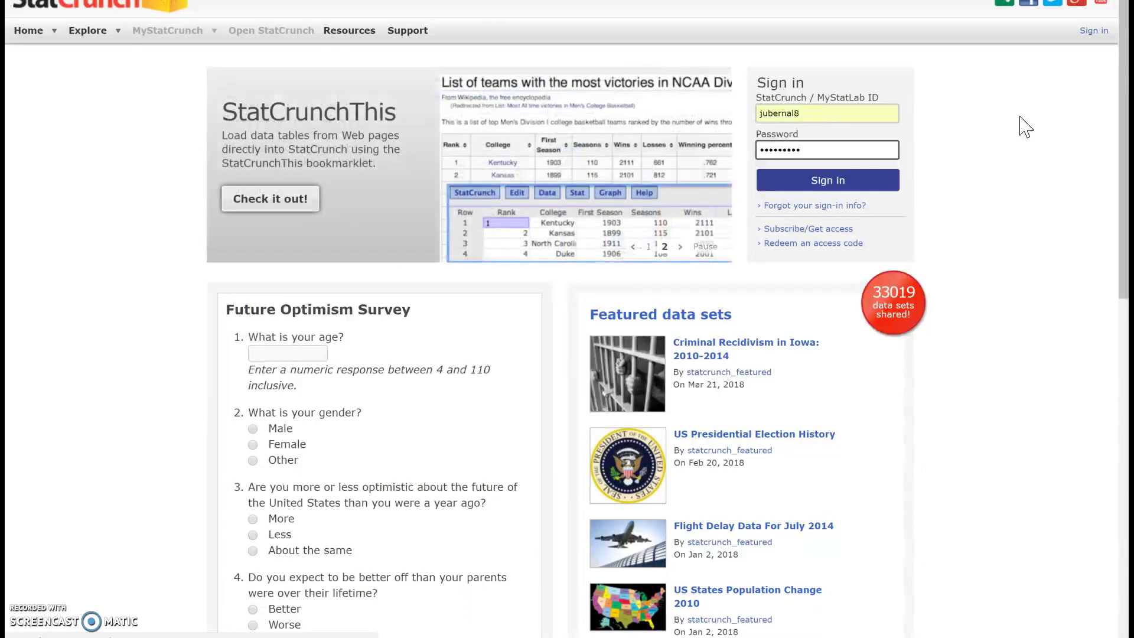
click(854, 184)
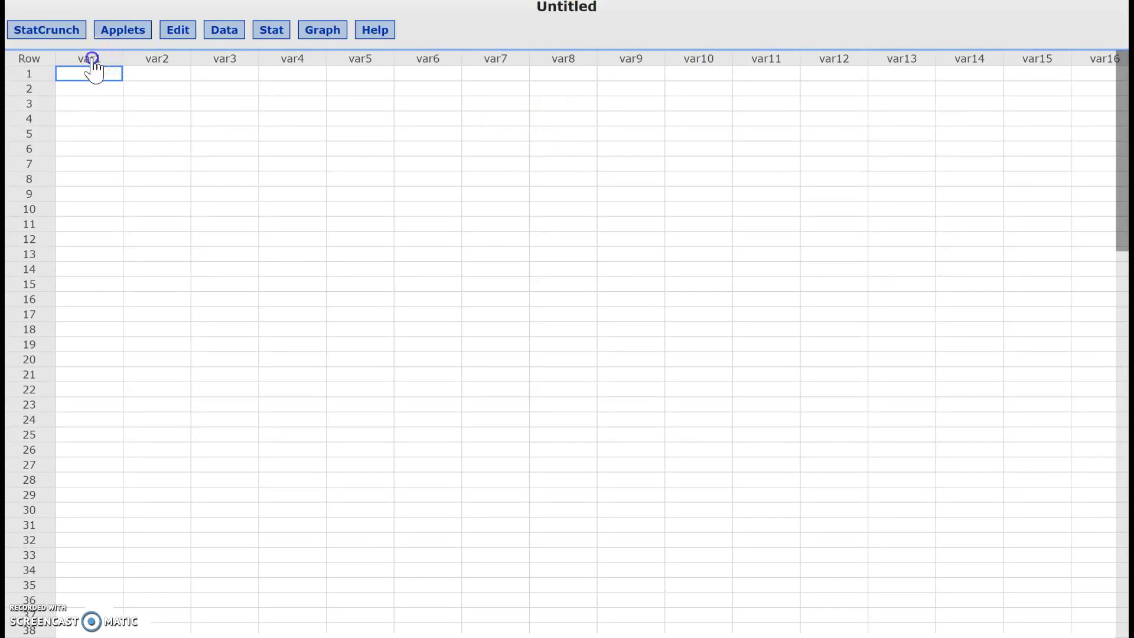
Step: Enter 3, 4 and 5 in rows 1–3 of var1
click(92, 59)
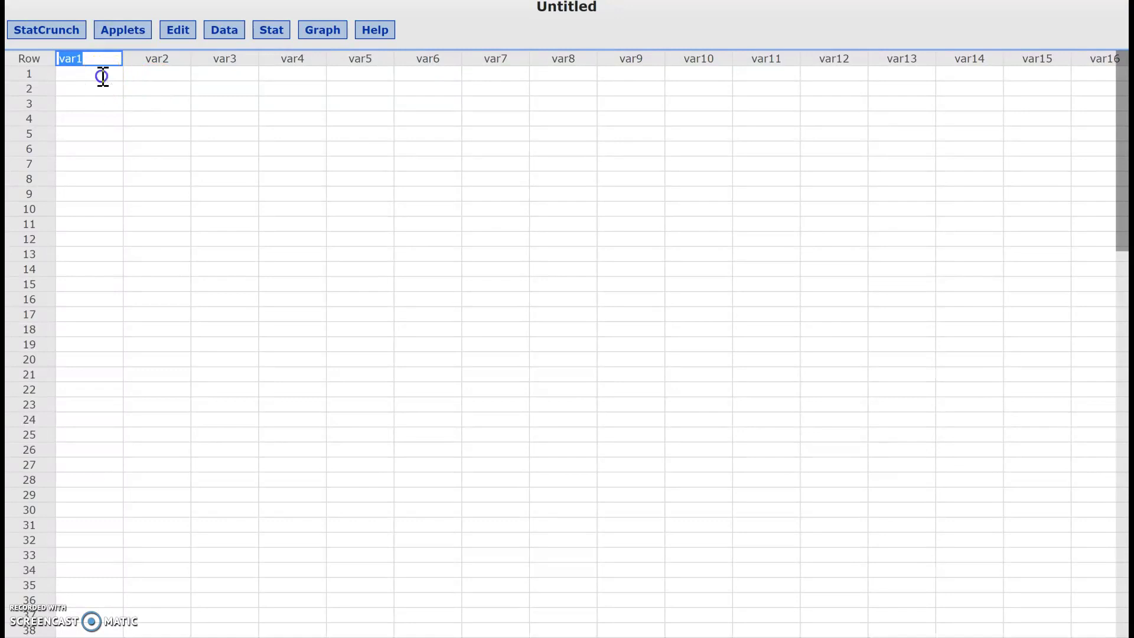
click(102, 76)
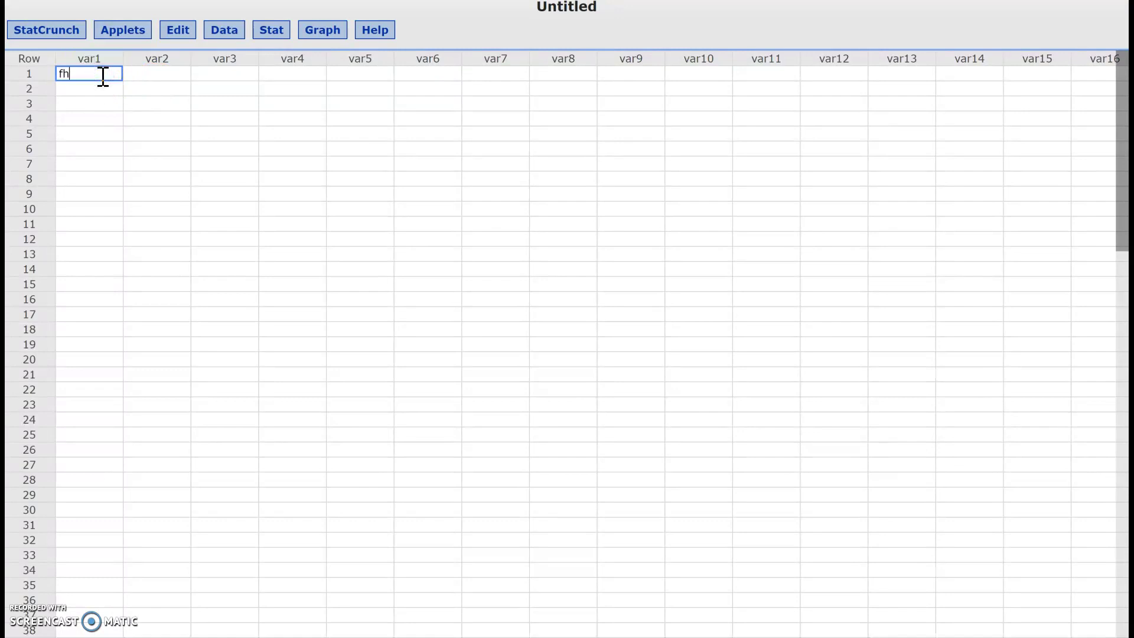
text(3)
key(Return)
text(4)
key(Return)
text(5)
key(Return)
key(Tab)
Step: Enter red, blue and red in rows 1–3 of var2
key(Up)
key(Up)
key(Up)
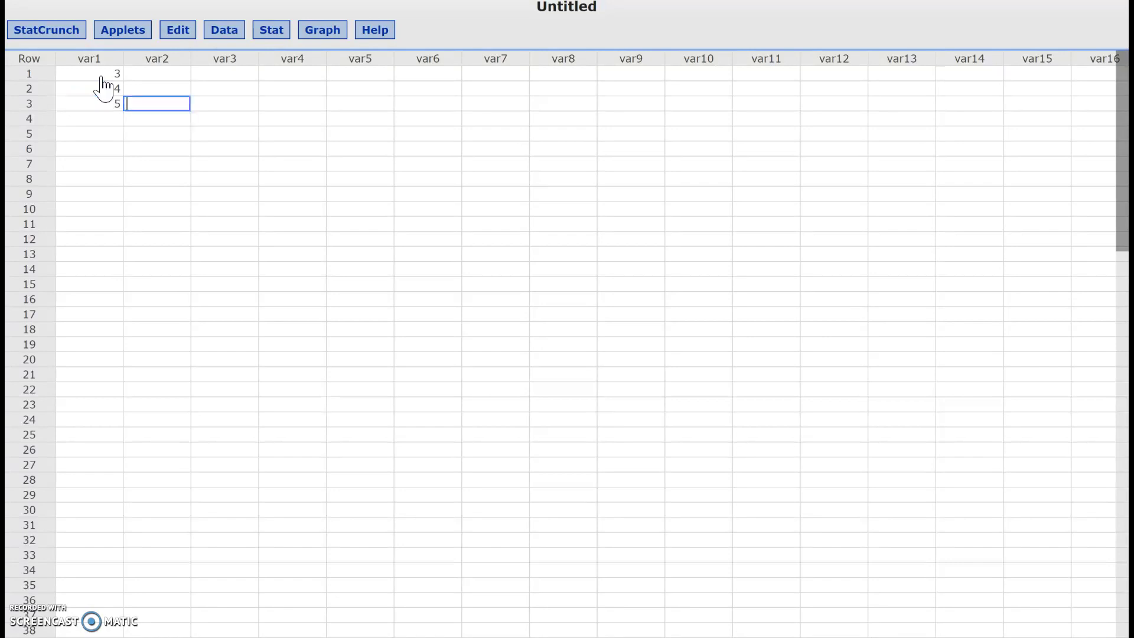
text(r)
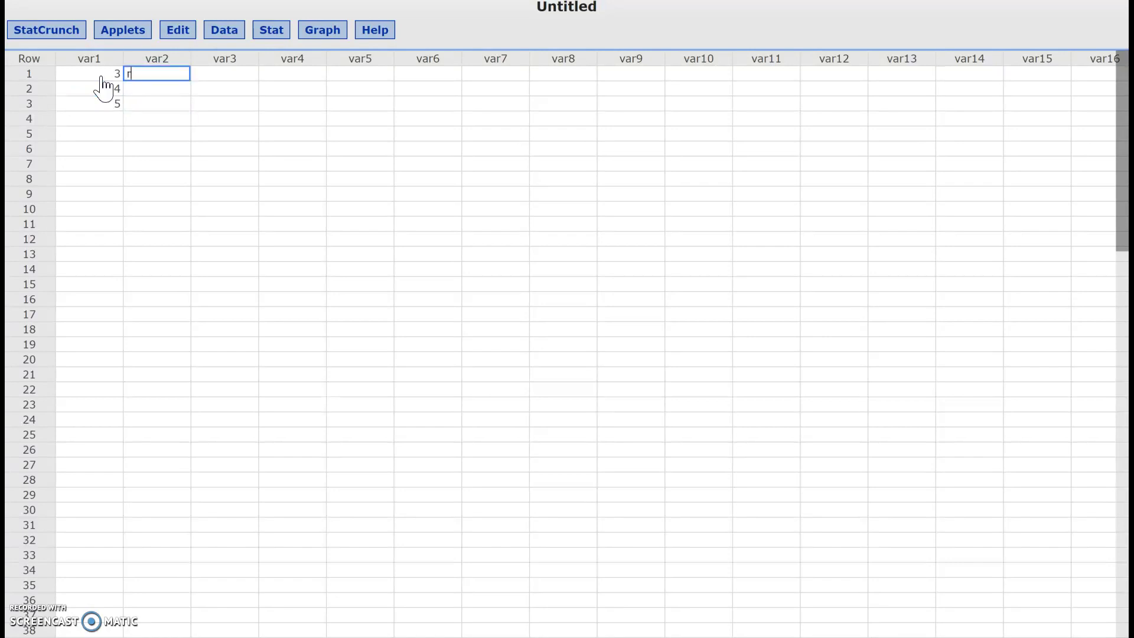
text(ed)
key(Return)
text(blue)
key(Return)
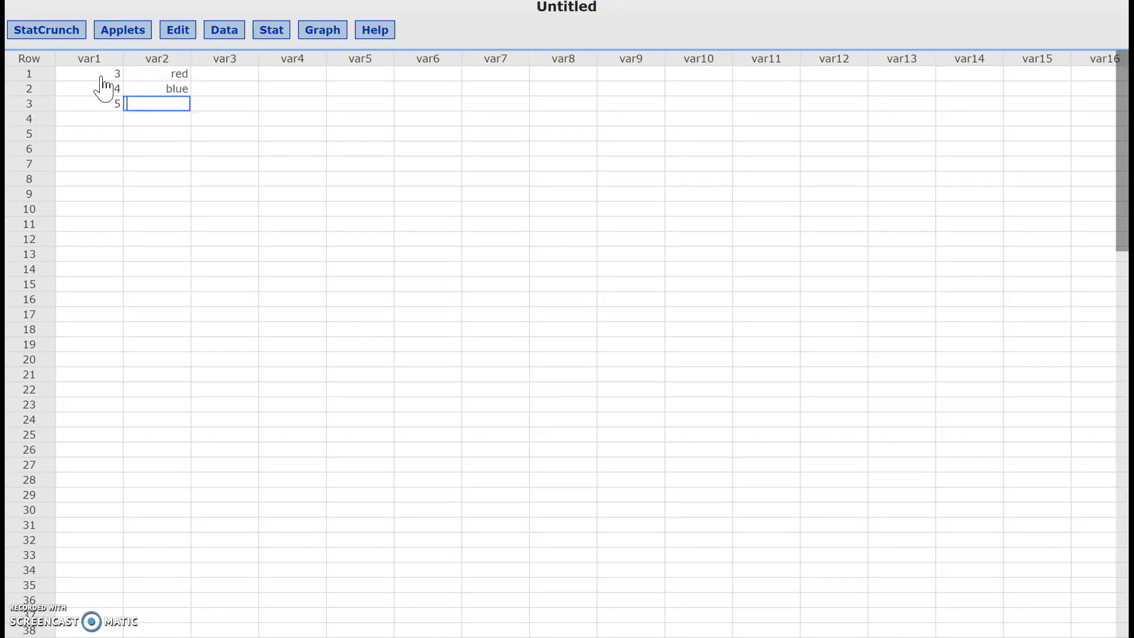
text(red)
key(Return)
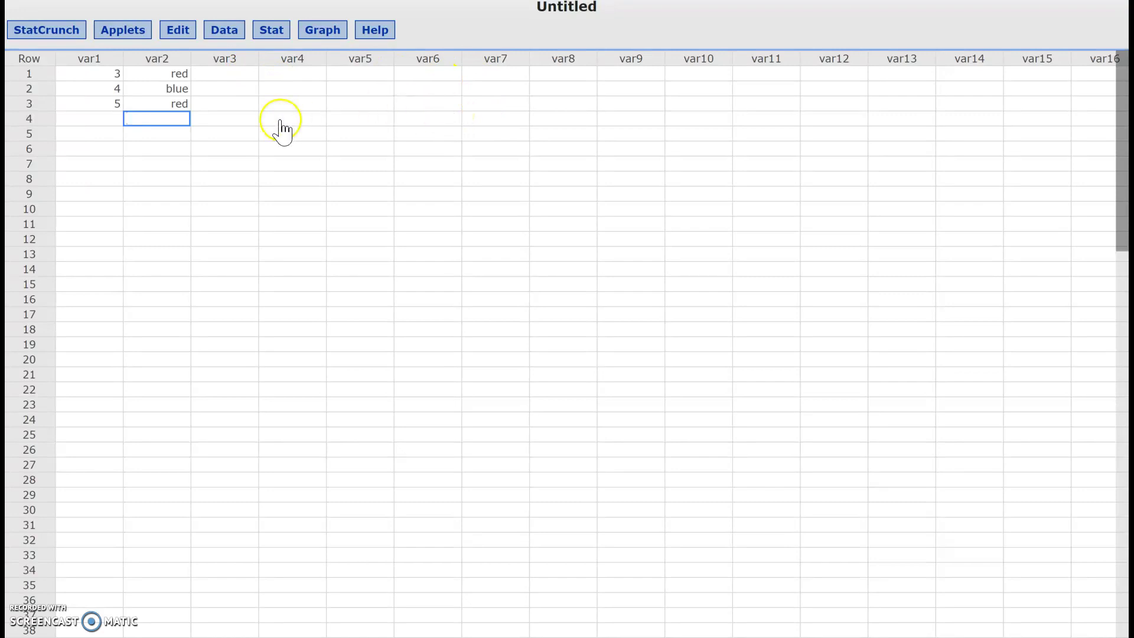
Step: Save the table to My Data as 'Data for Project' via Data > Save and dismiss the confirmation
click(185, 37)
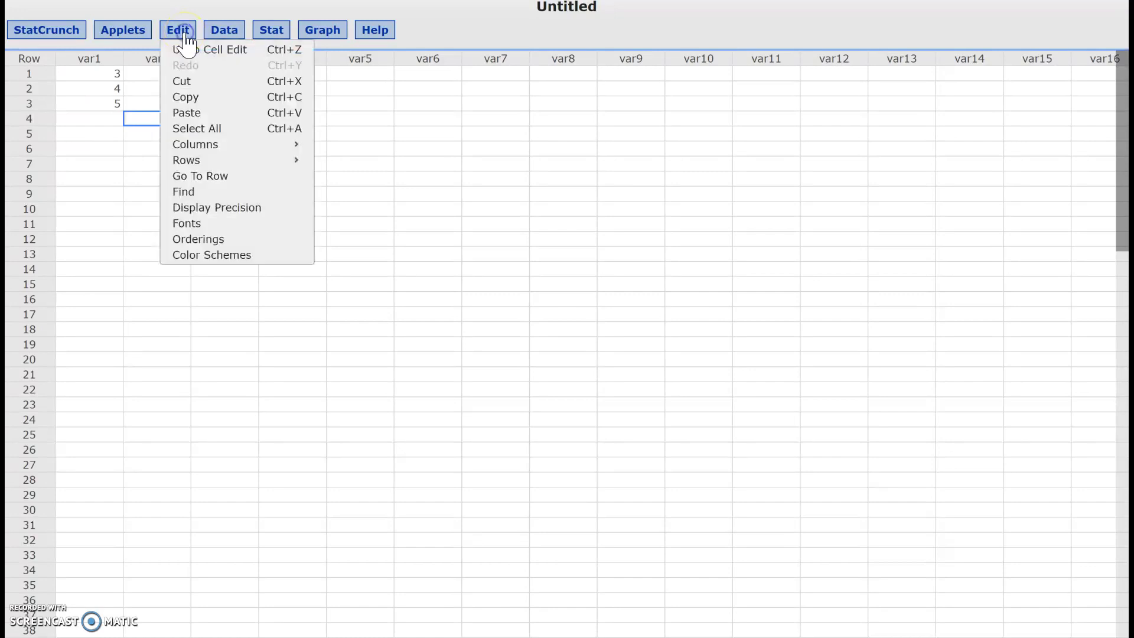
click(227, 36)
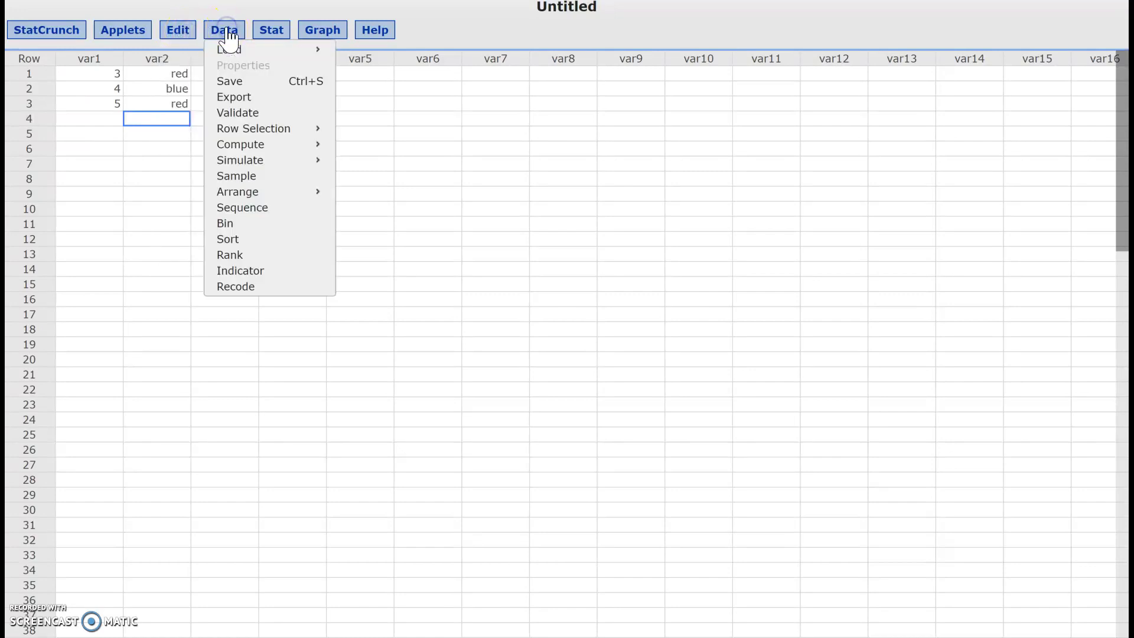
click(242, 85)
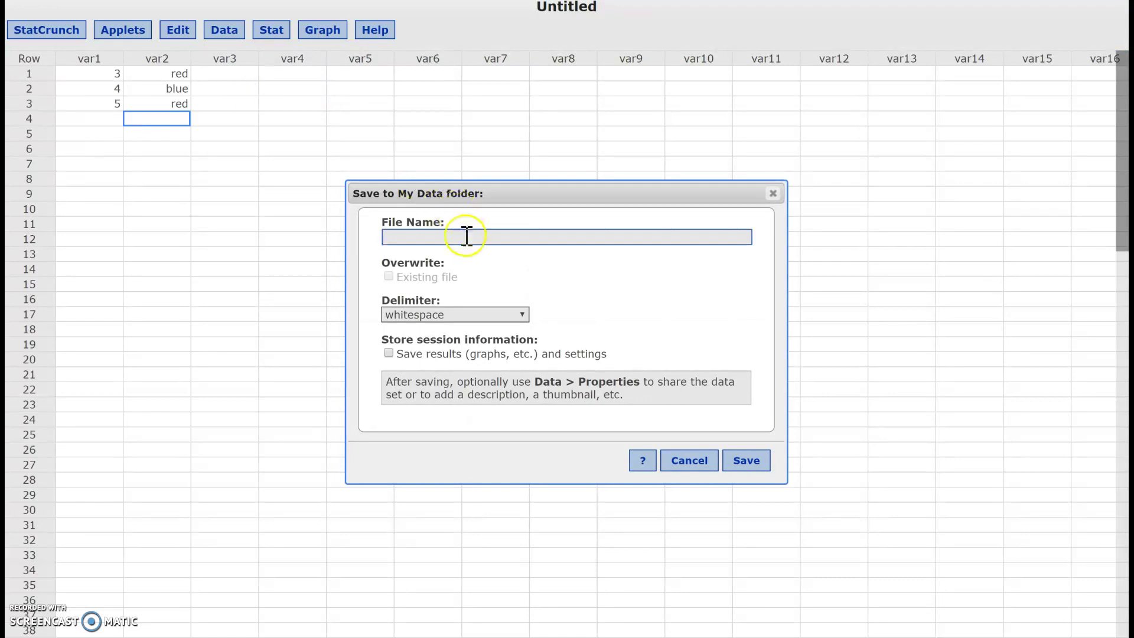
click(466, 236)
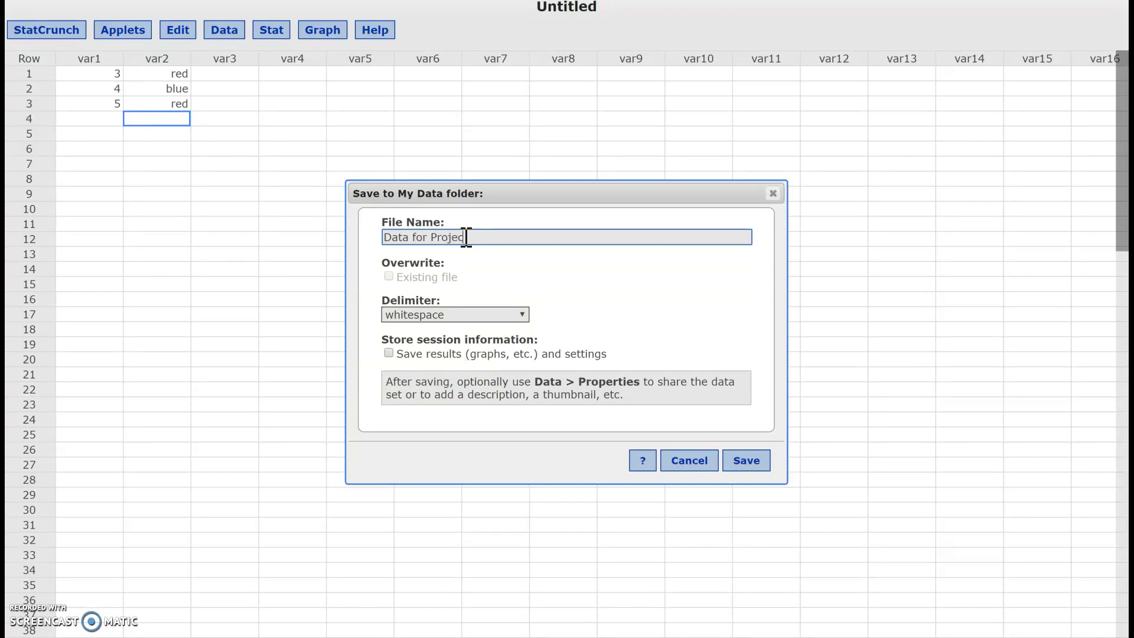
click(747, 461)
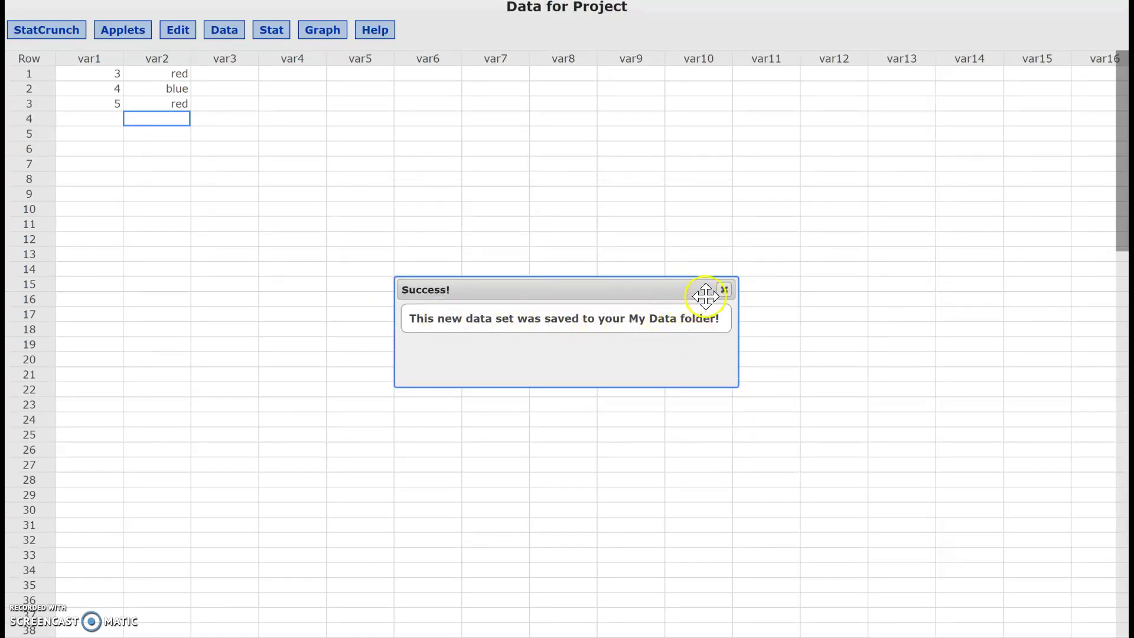
click(725, 290)
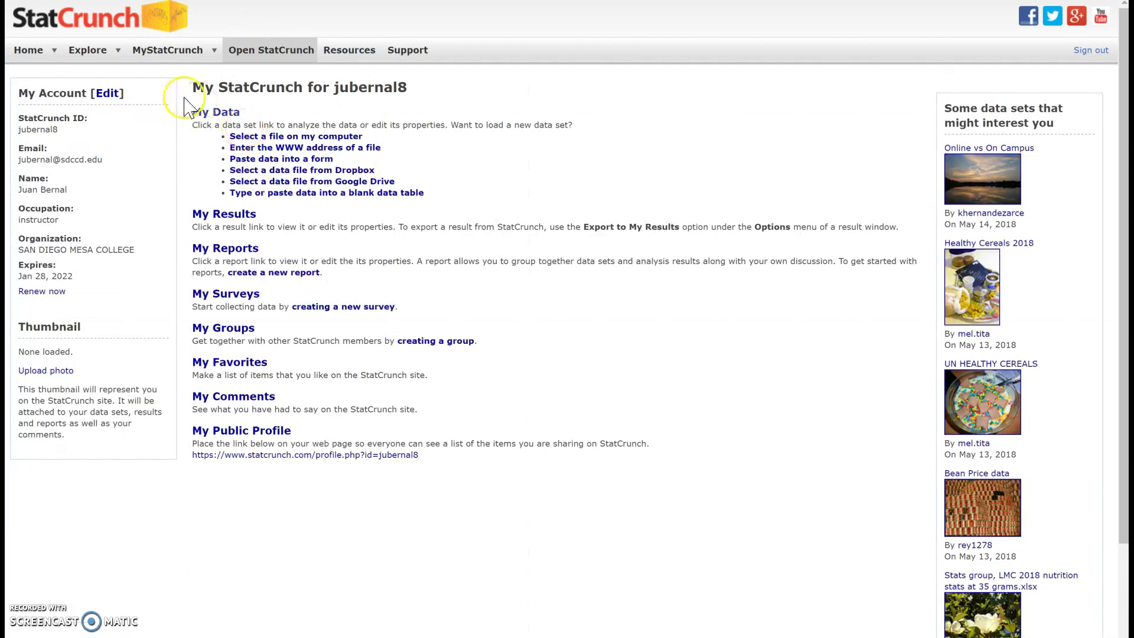
Step: Open 'Data for Project' from My Data on the MyStatCrunch home page
click(170, 51)
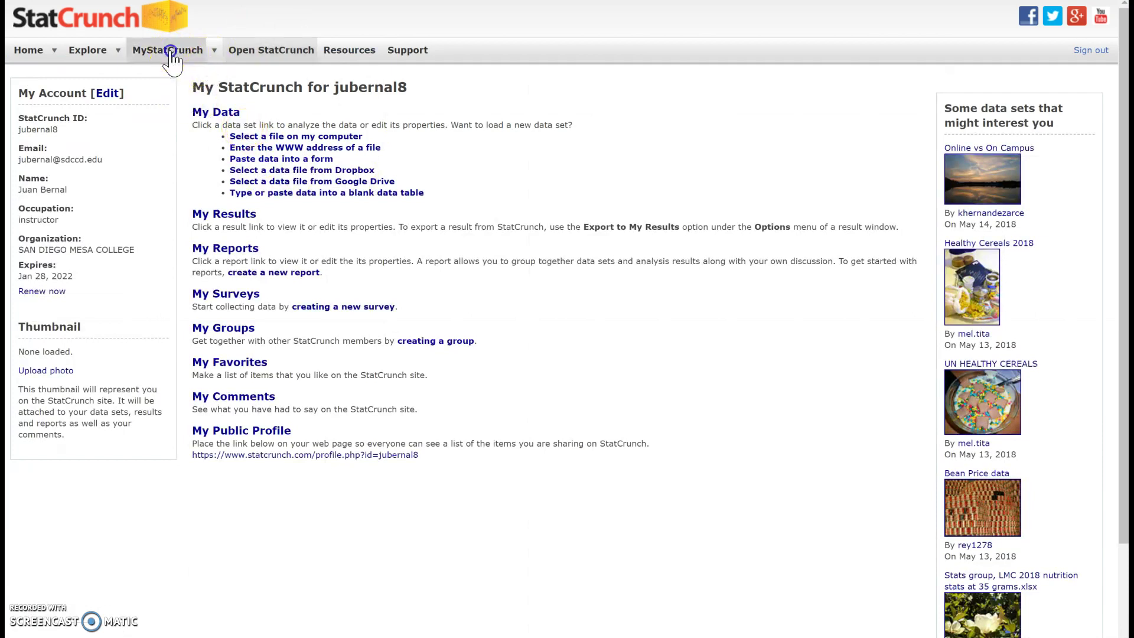
click(217, 116)
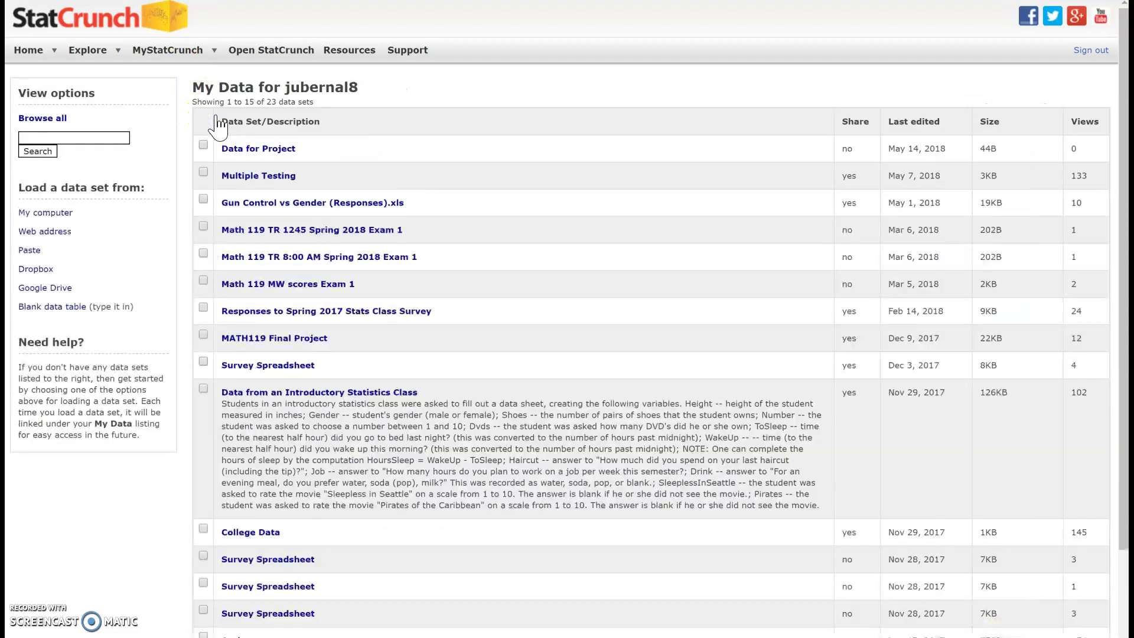
click(269, 153)
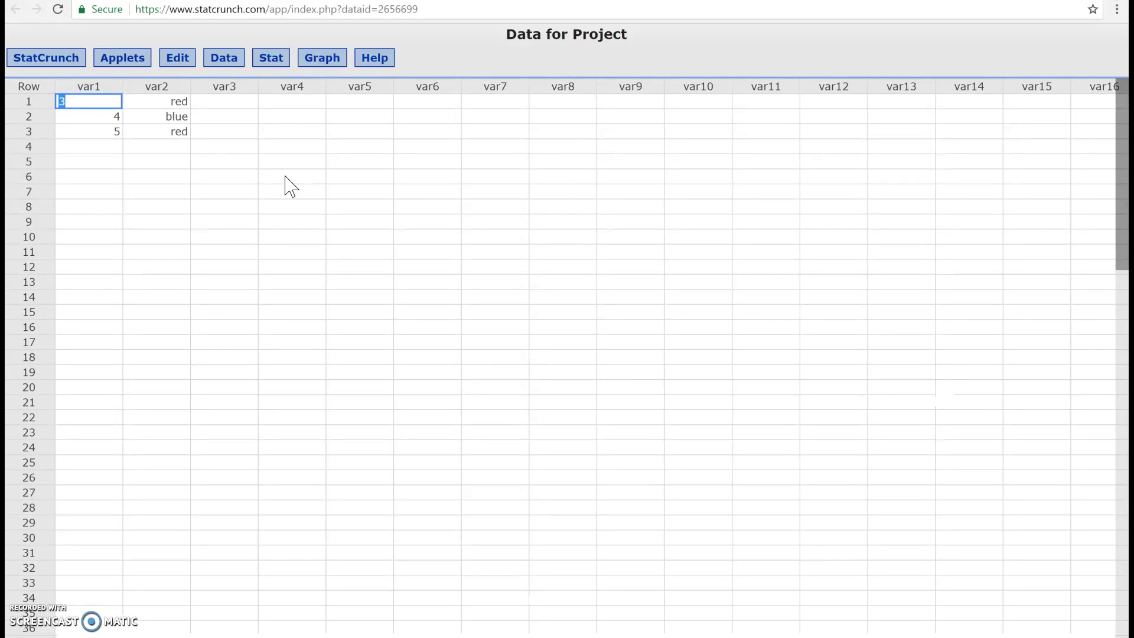
Step: Edit the data set's properties to set Share with everyone to Yes and update them
click(223, 62)
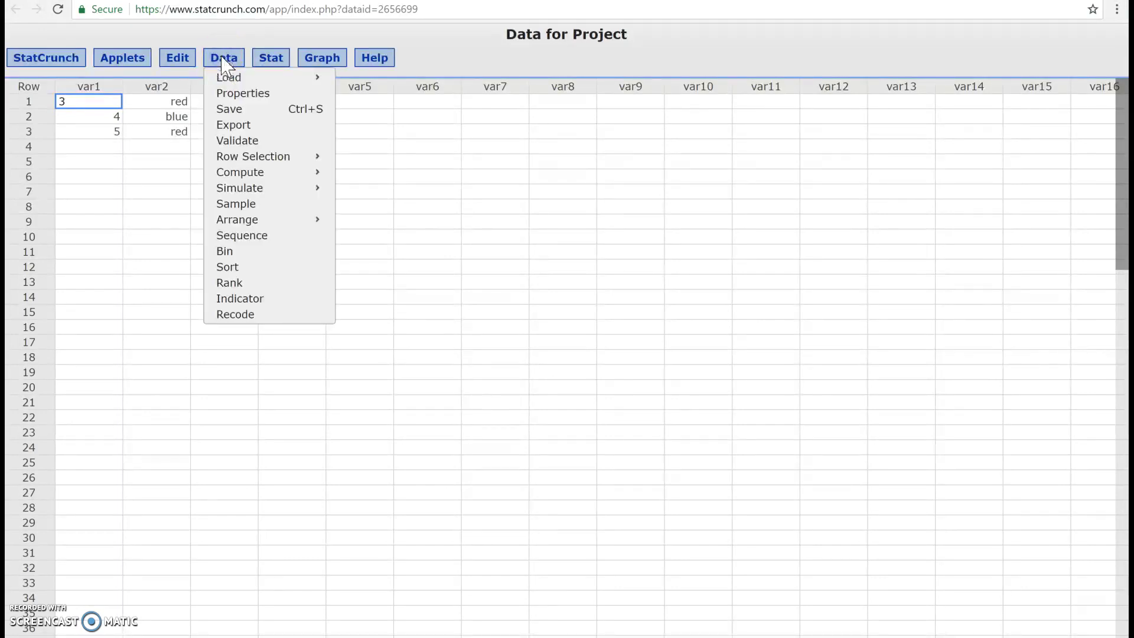
click(235, 98)
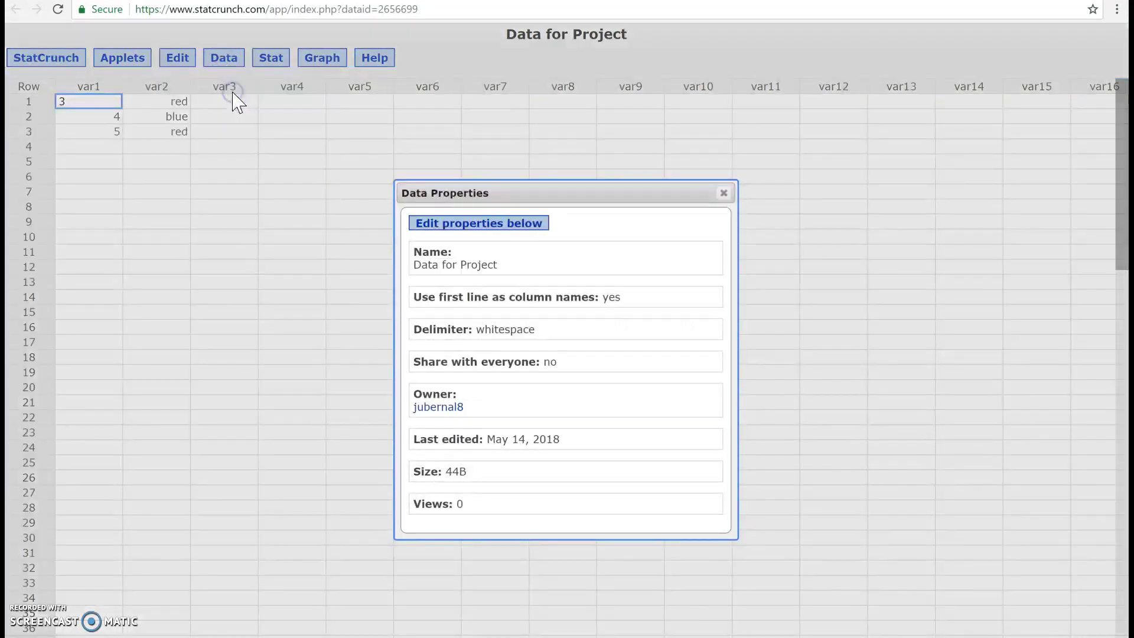
click(471, 228)
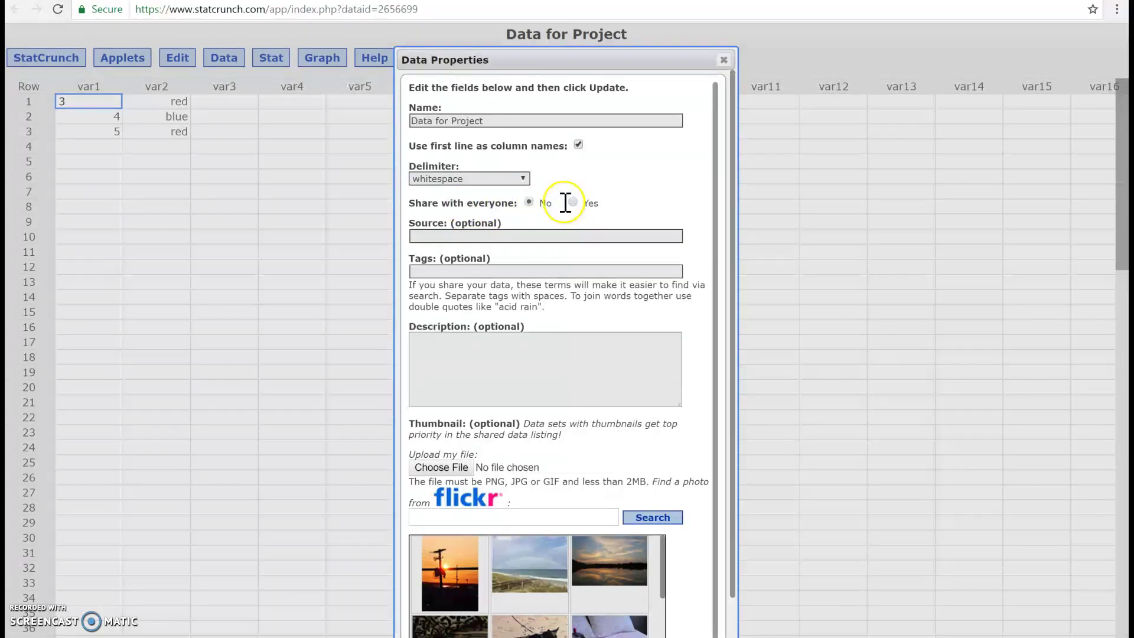
click(573, 202)
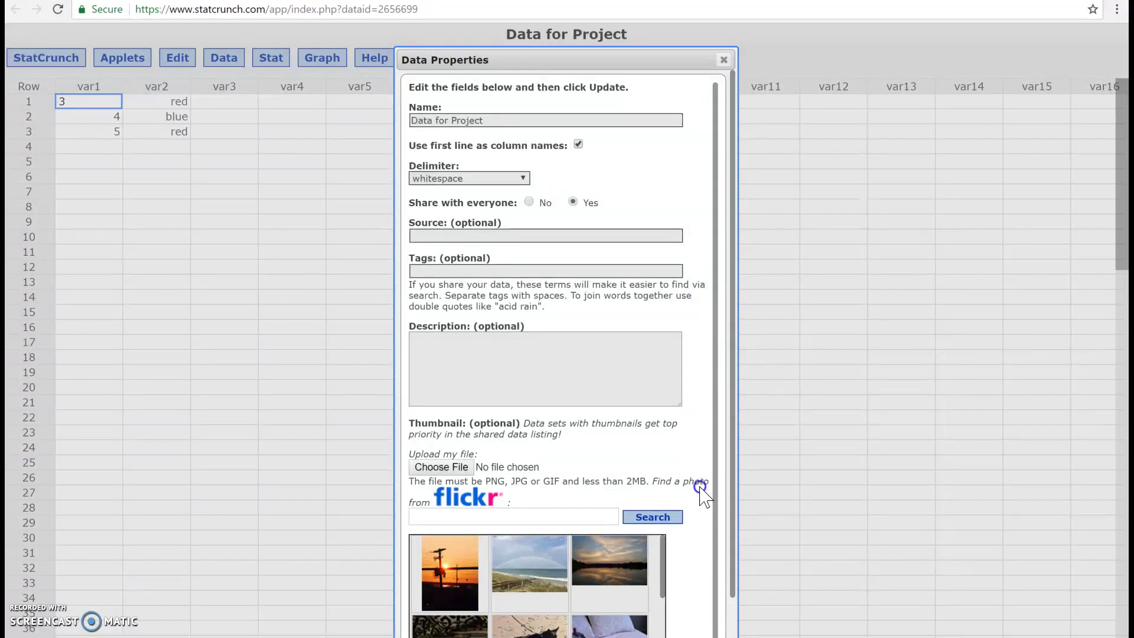
click(720, 554)
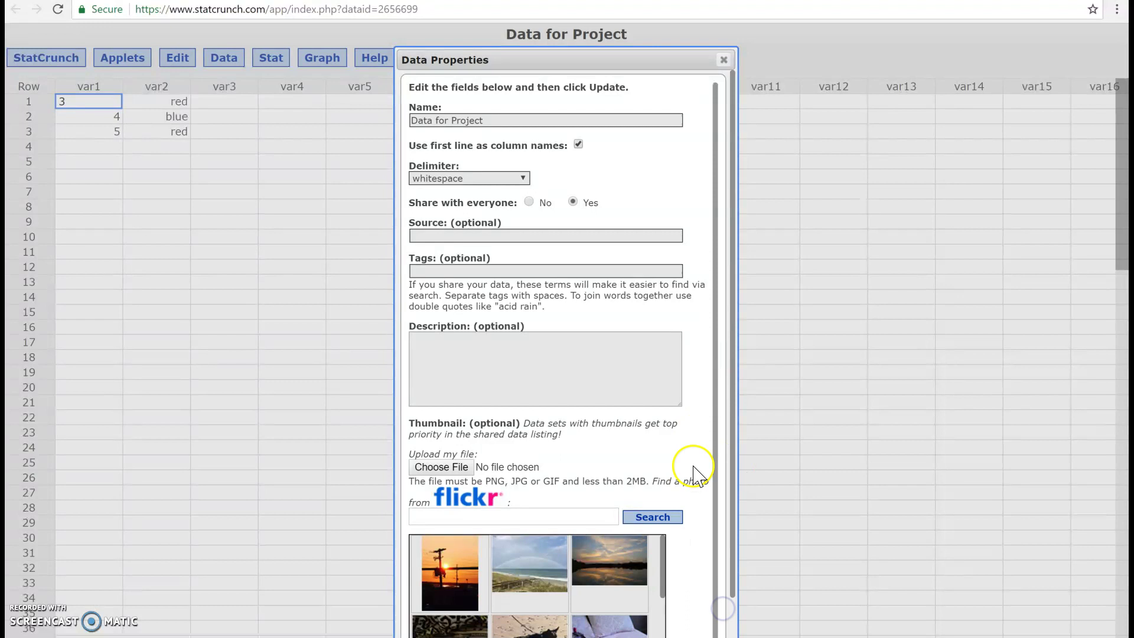
scroll(696, 470, down, 2)
scroll(696, 475, down, 2)
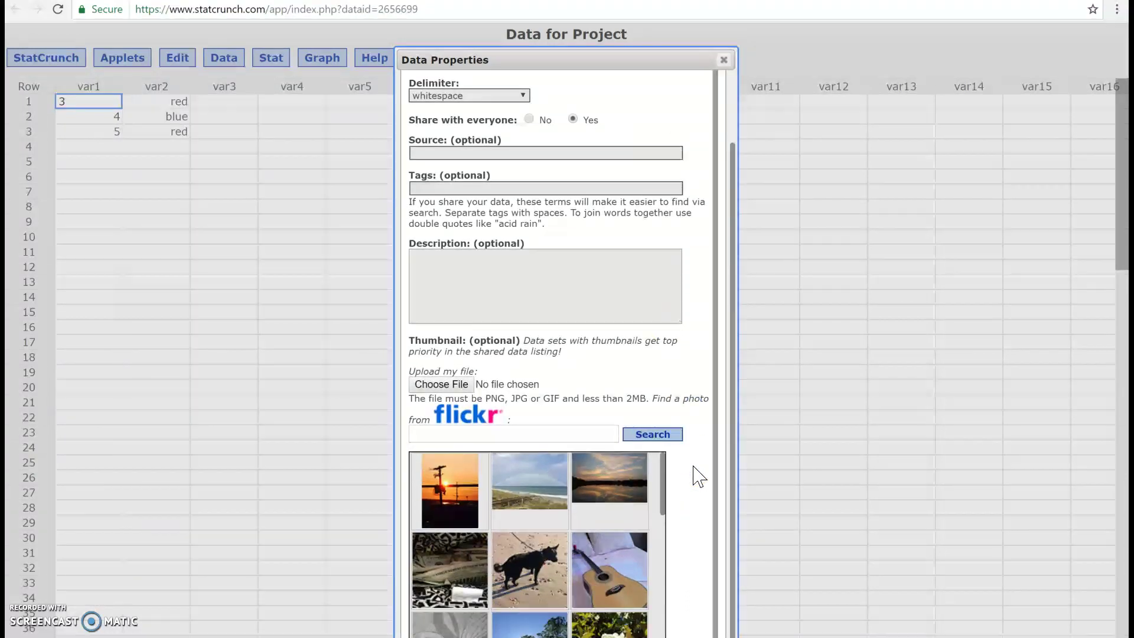
drag(625, 57, 608, 35)
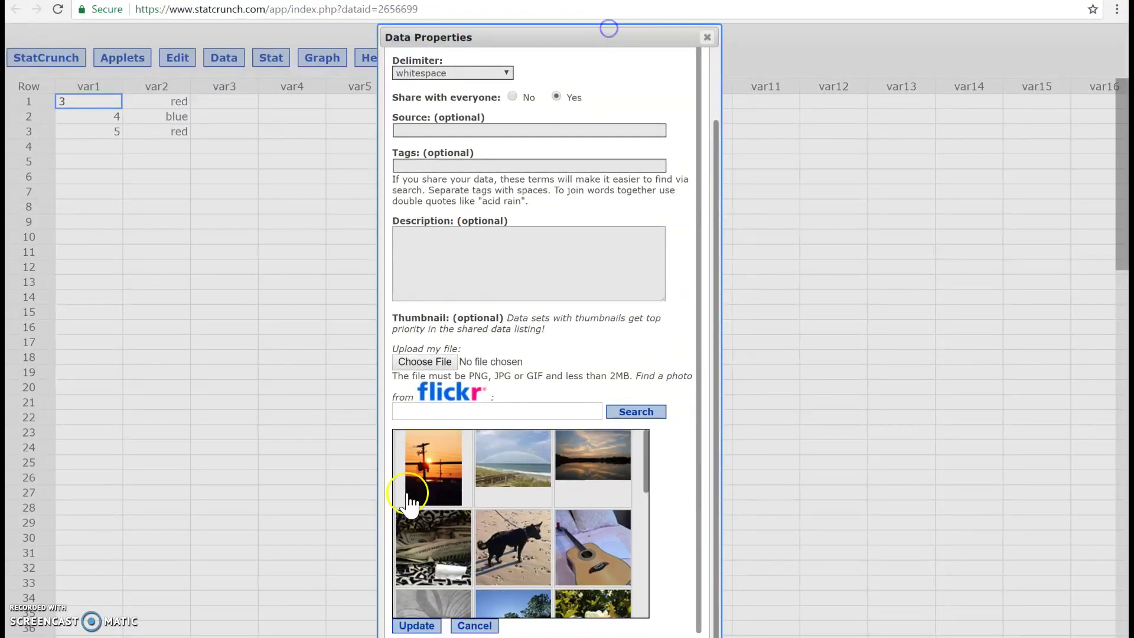
click(430, 628)
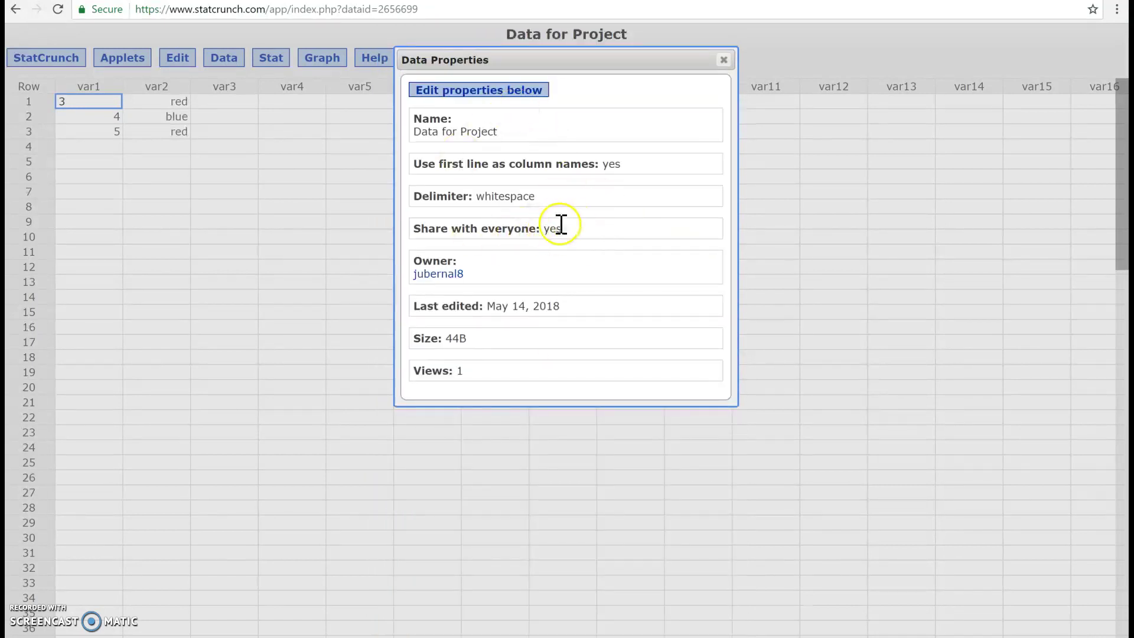
Step: Close the properties dialog and copy the data set's URL from the address bar
click(725, 60)
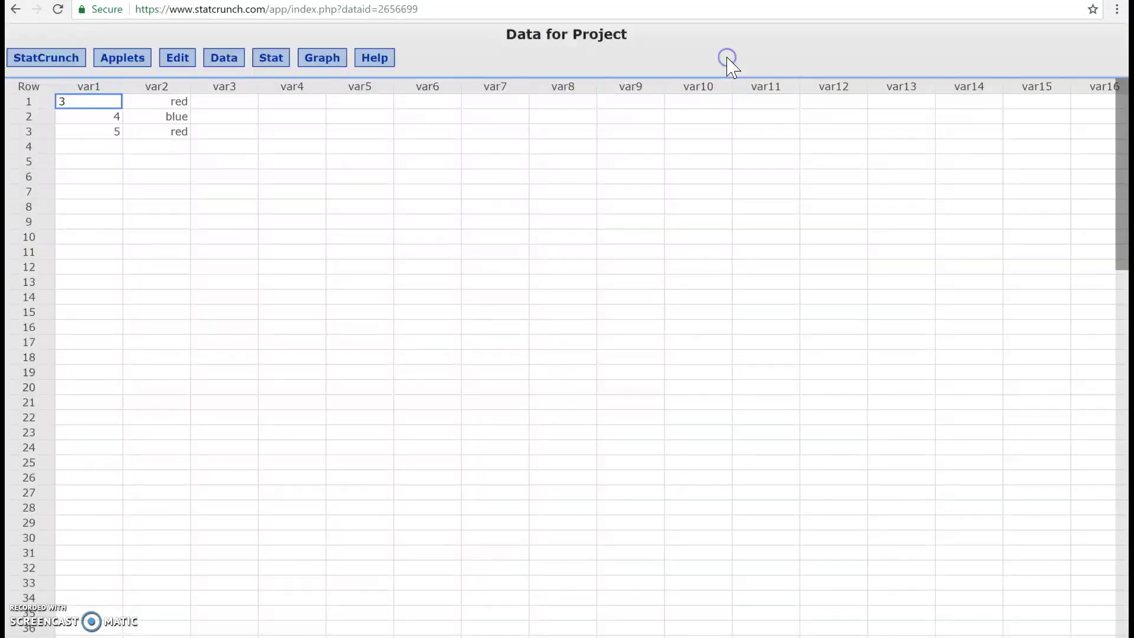
click(423, 12)
right_click(423, 12)
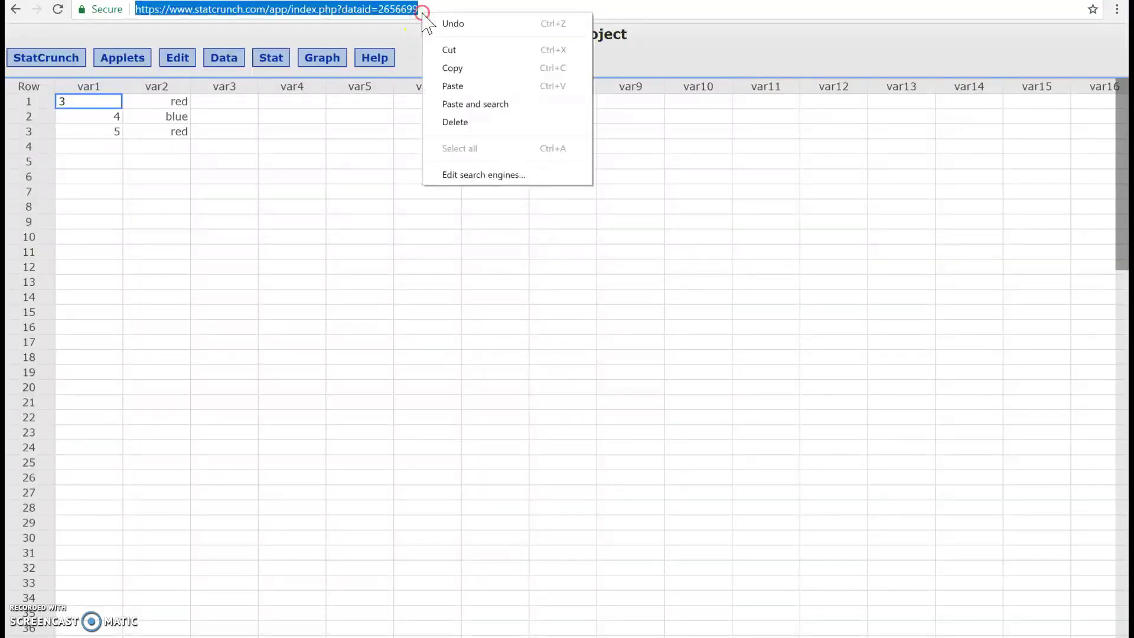
click(437, 66)
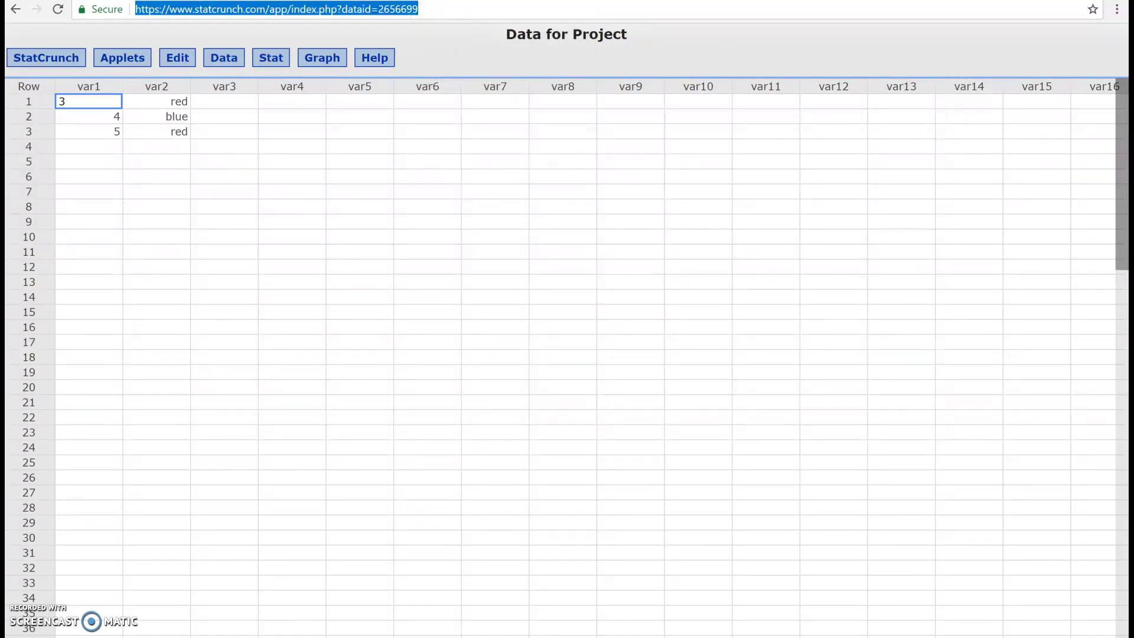
Step: Return to My Data, sign out of StatCrunch, and select the home page address
key(alt+Tab)
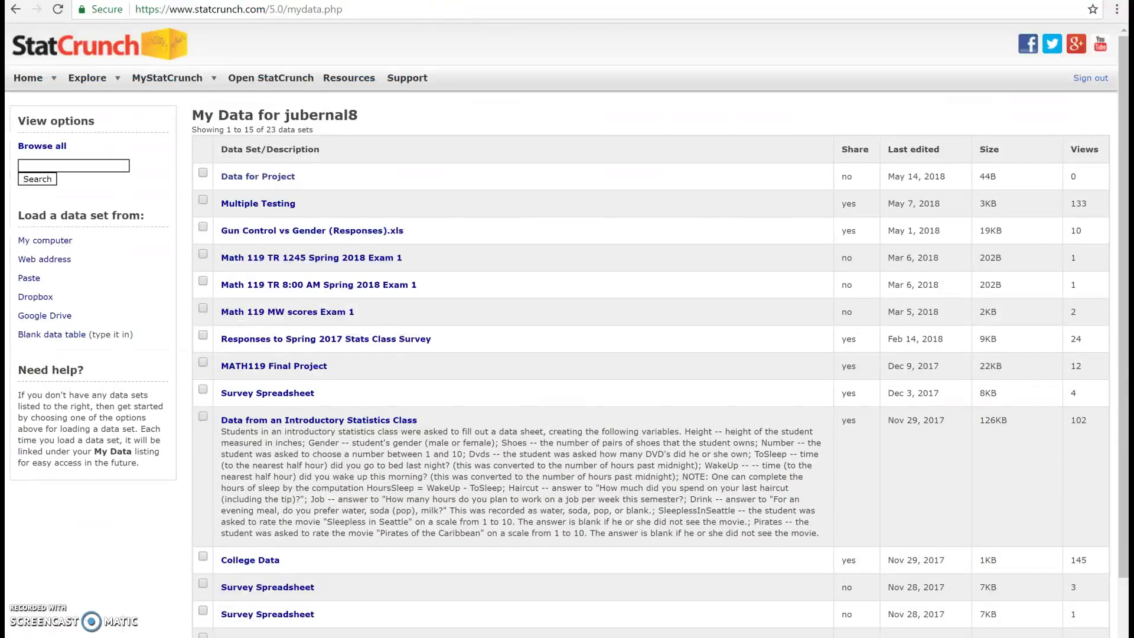
click(1091, 79)
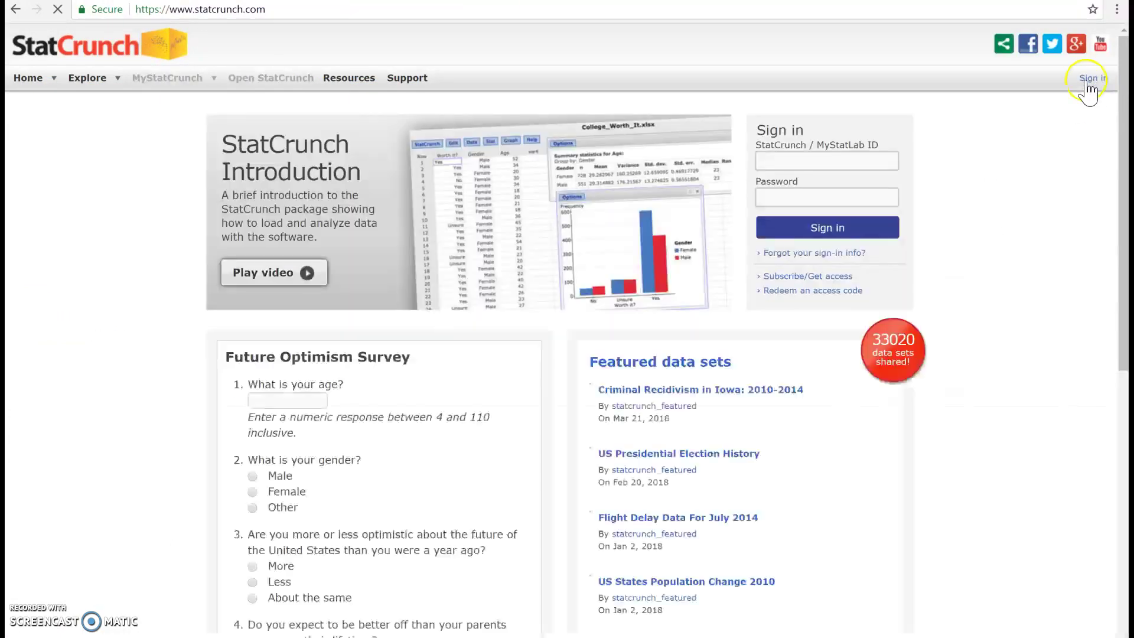
click(833, 160)
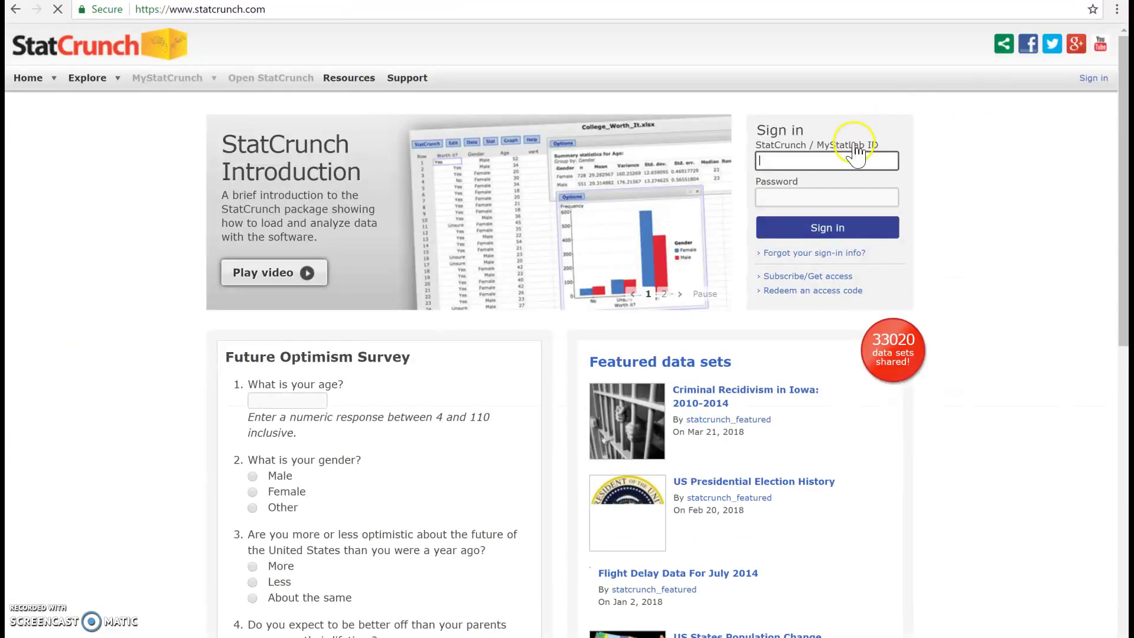
click(638, 9)
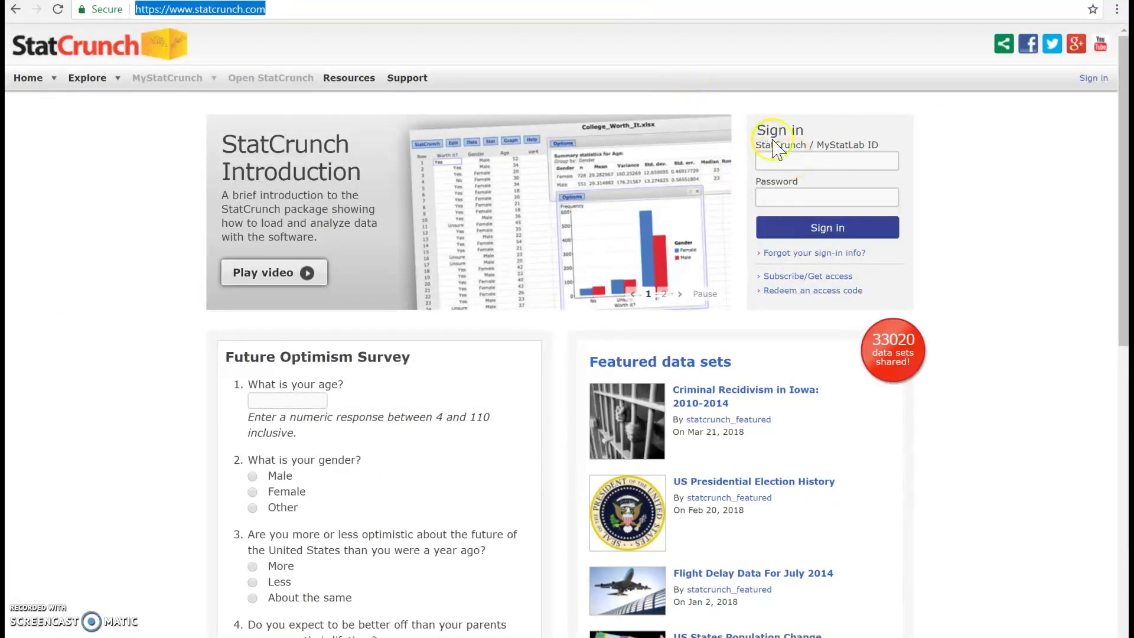
Step: Paste and load the copied Data for Project link, then choose Sign in to analyze data
key(ctrl+v)
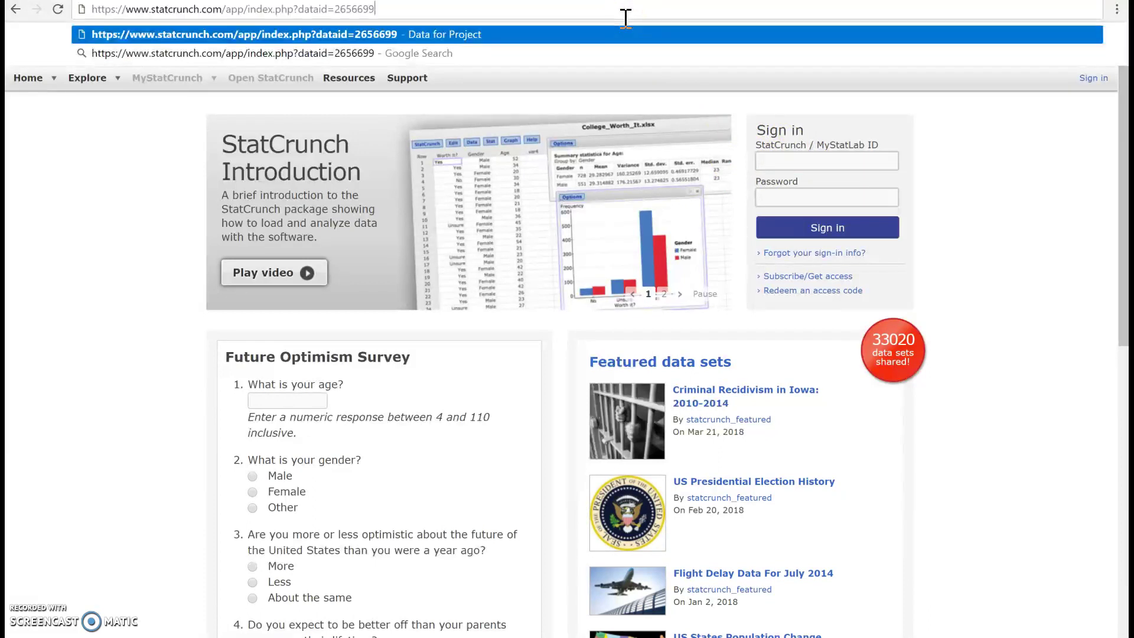
key(Return)
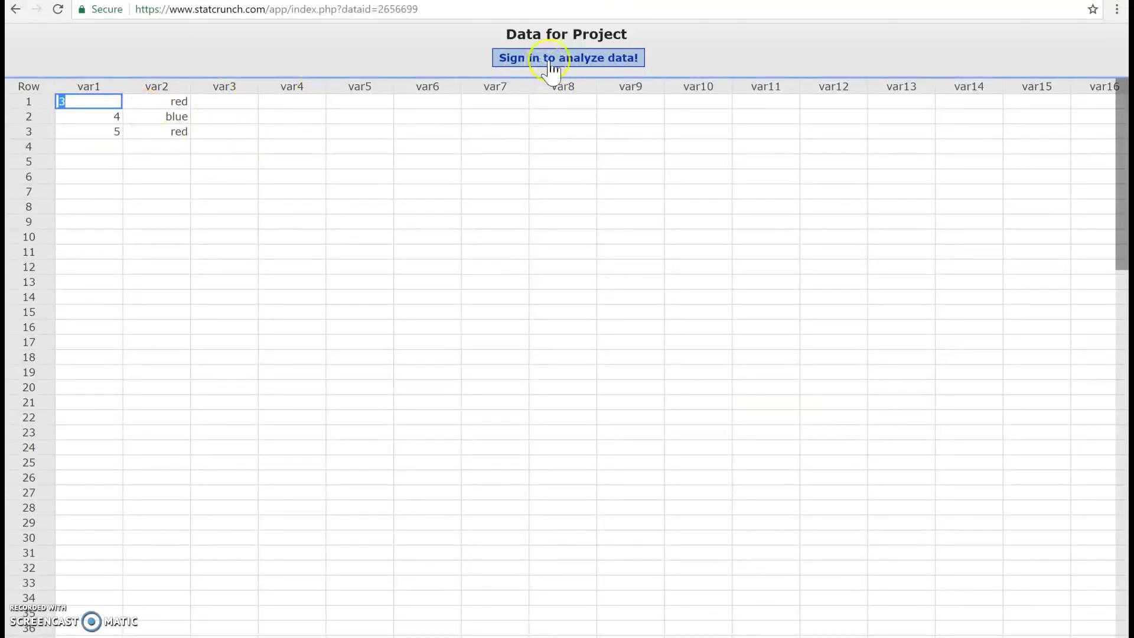
click(556, 61)
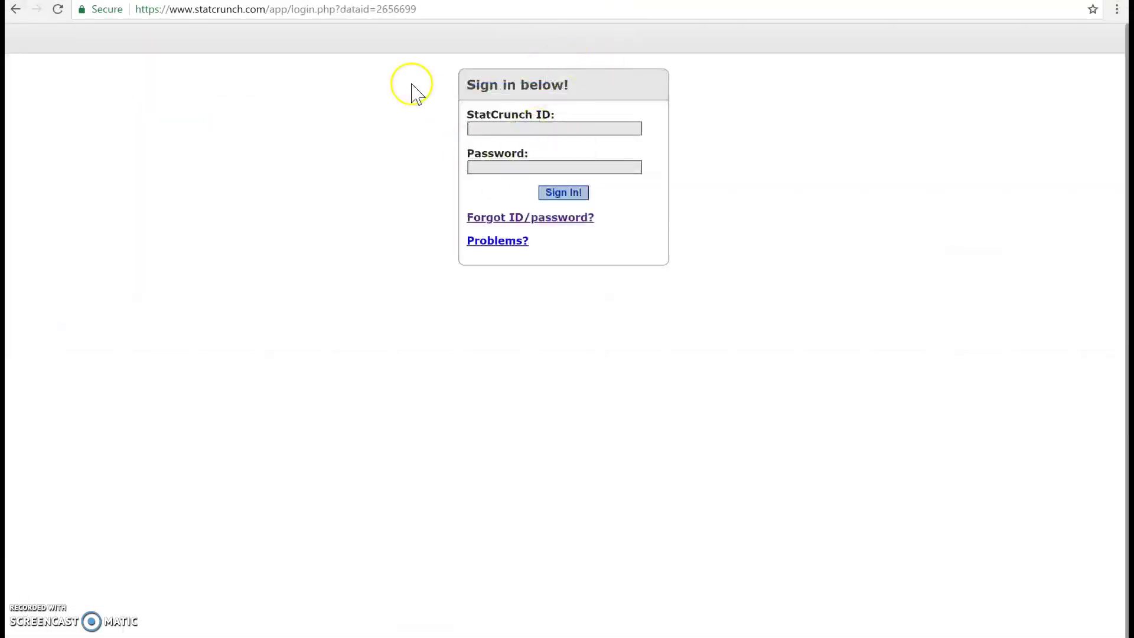